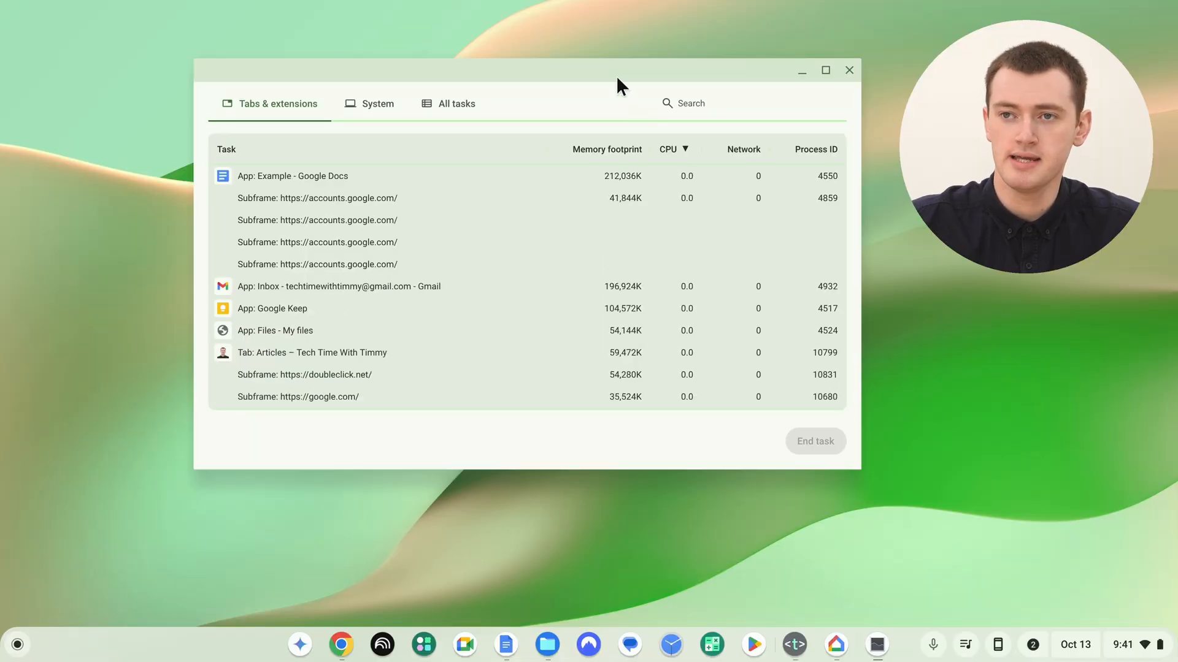
Move the Task Manager window further left on the desktop.
{"action": "left_click_drag", "start_coordinate": [618, 79], "coordinate": [559, 78]}
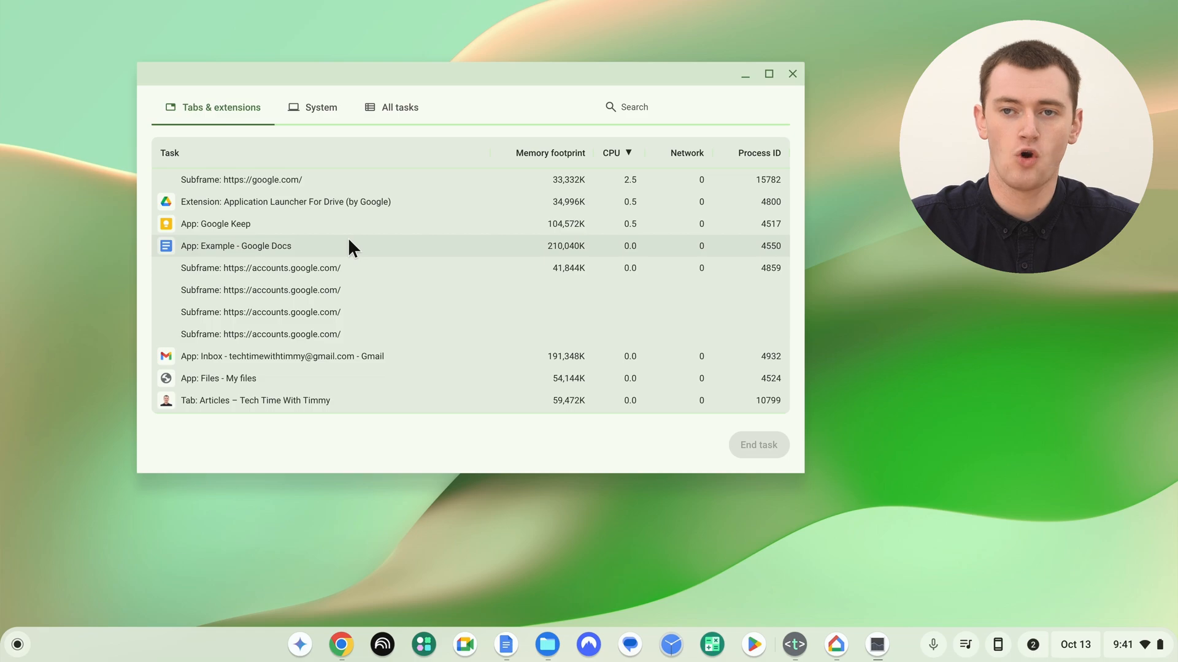
{"action": "scroll", "coordinate": [348, 238], "scroll_direction": "down", "scroll_amount": 3}
{"action": "scroll", "coordinate": [348, 238], "scroll_direction": "down", "scroll_amount": 3}
{"action": "scroll", "coordinate": [348, 238], "scroll_direction": "down", "scroll_amount": 3}
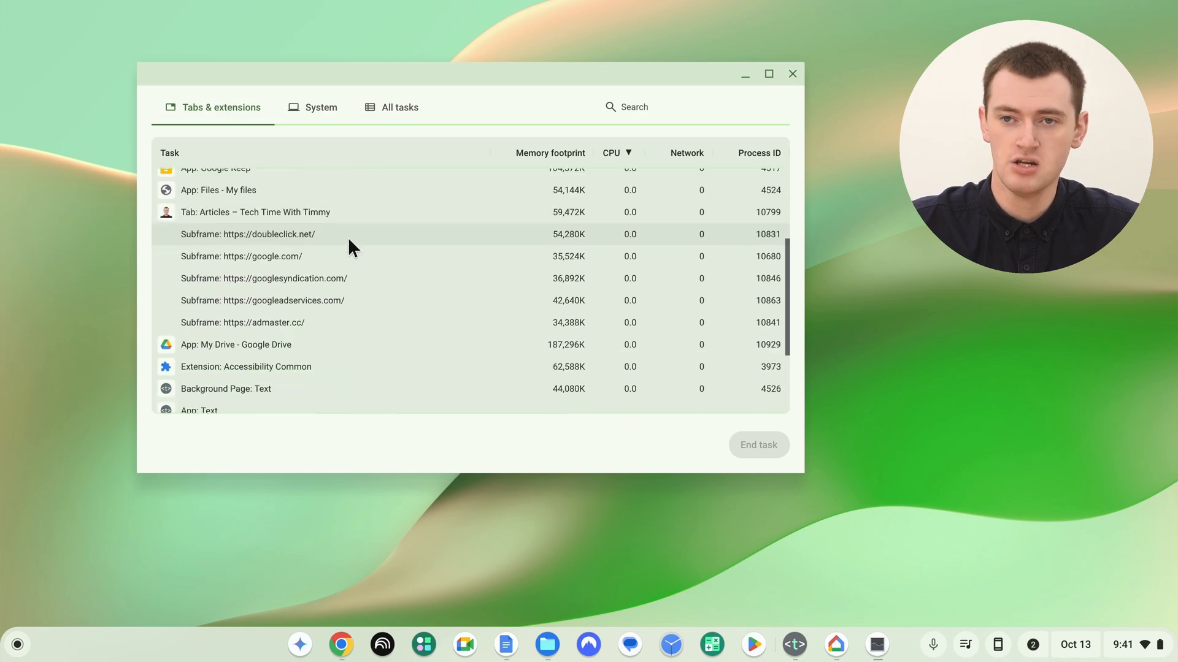
{"action": "scroll", "coordinate": [347, 238], "scroll_direction": "down", "scroll_amount": 2}
{"action": "scroll", "coordinate": [348, 237], "scroll_direction": "down", "scroll_amount": 2}
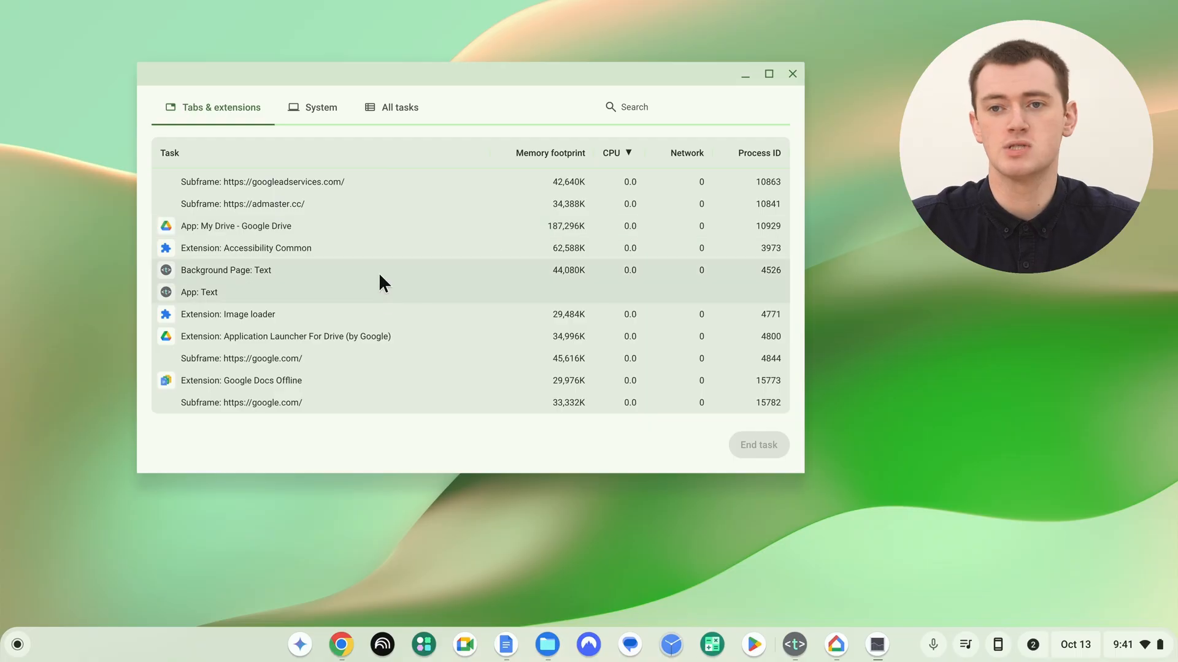
{"action": "scroll", "coordinate": [380, 289], "scroll_direction": "up", "scroll_amount": 2}
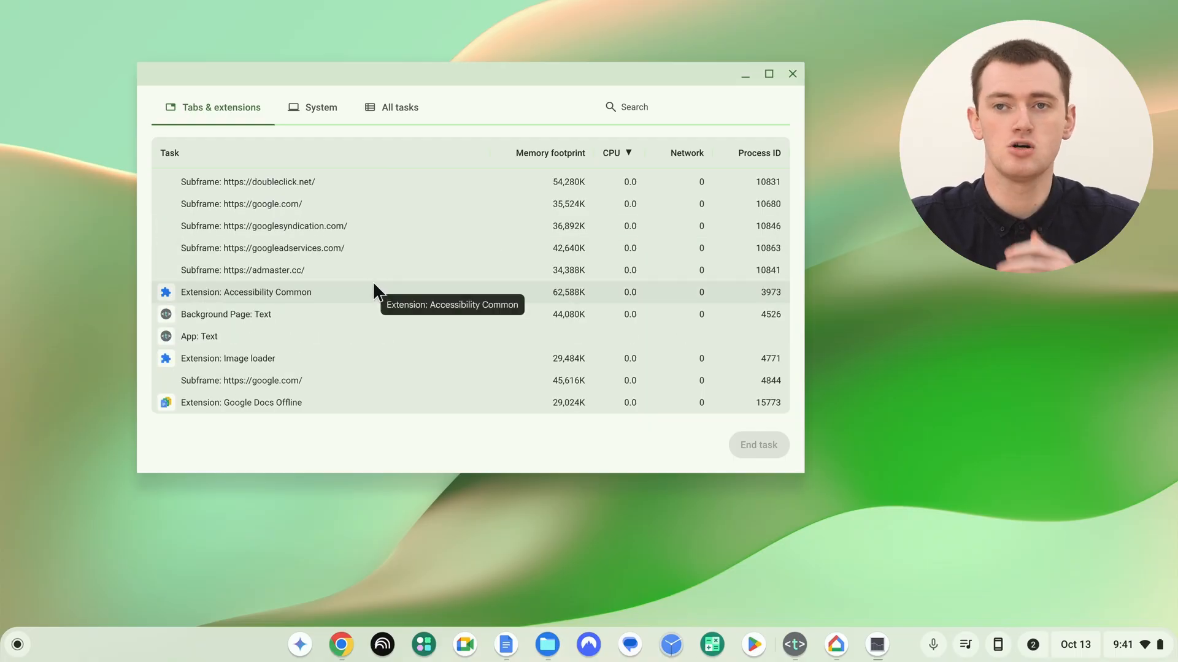
{"action": "scroll", "coordinate": [372, 280], "scroll_direction": "up", "scroll_amount": 3}
{"action": "scroll", "coordinate": [370, 281], "scroll_direction": "up", "scroll_amount": 3}
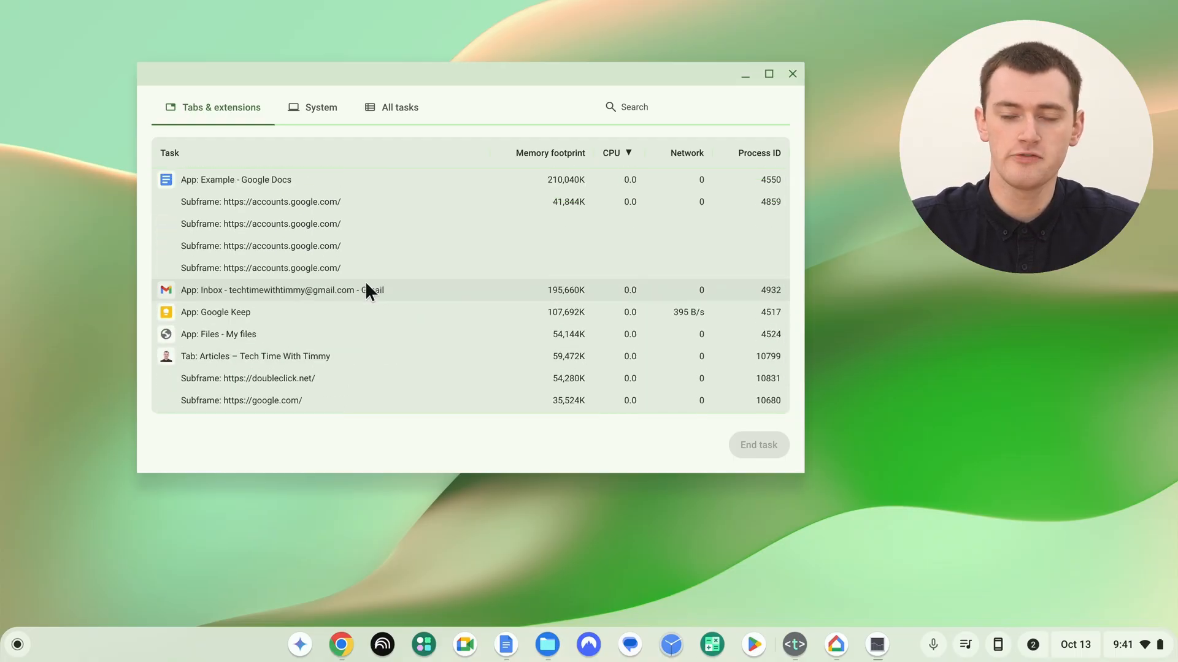
Show the System processes list, briefly revisiting Tabs & extensions before returning to System.
{"action": "left_click", "coordinate": [297, 104]}
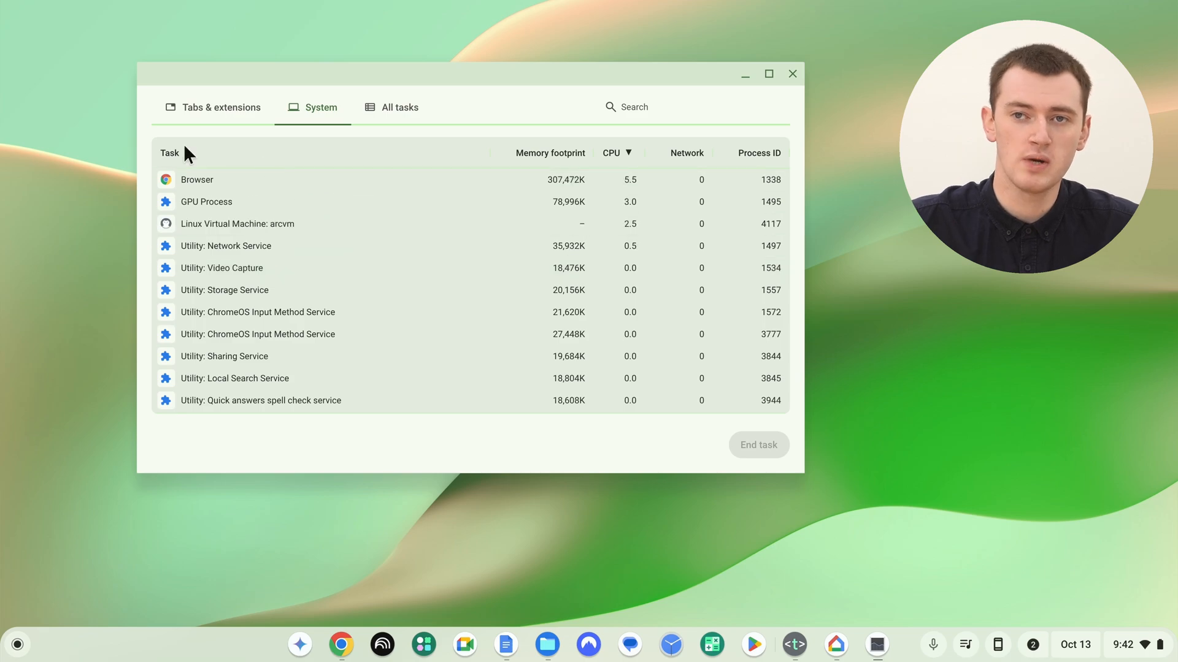
{"action": "left_click", "coordinate": [201, 101]}
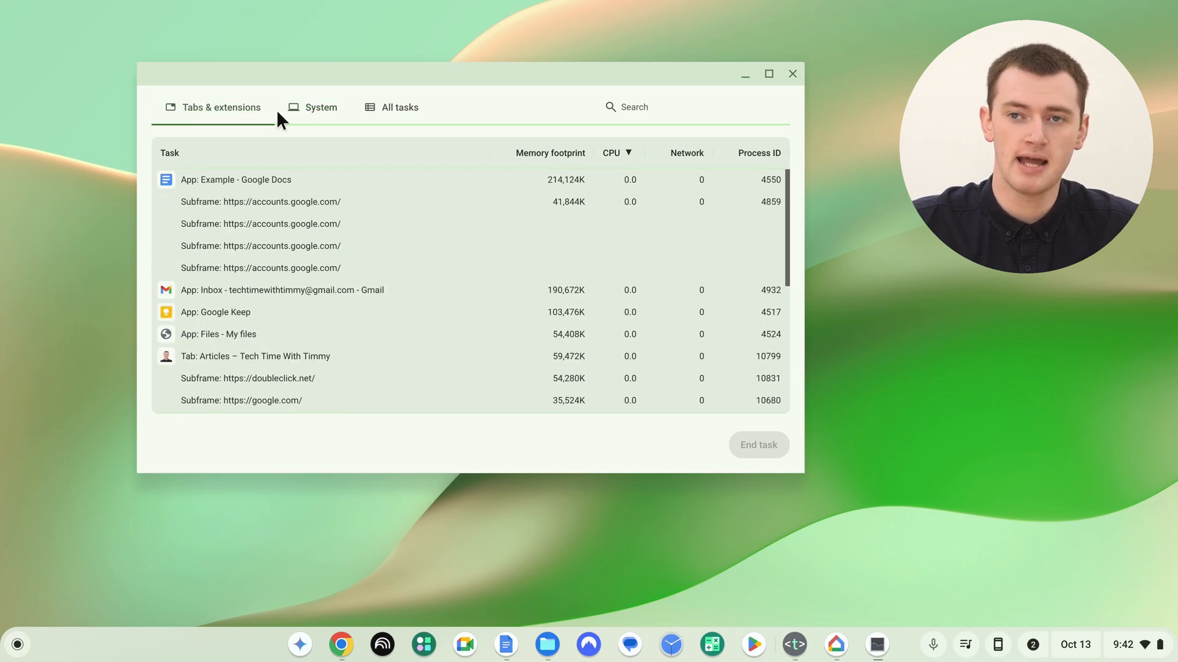
{"action": "left_click", "coordinate": [308, 111]}
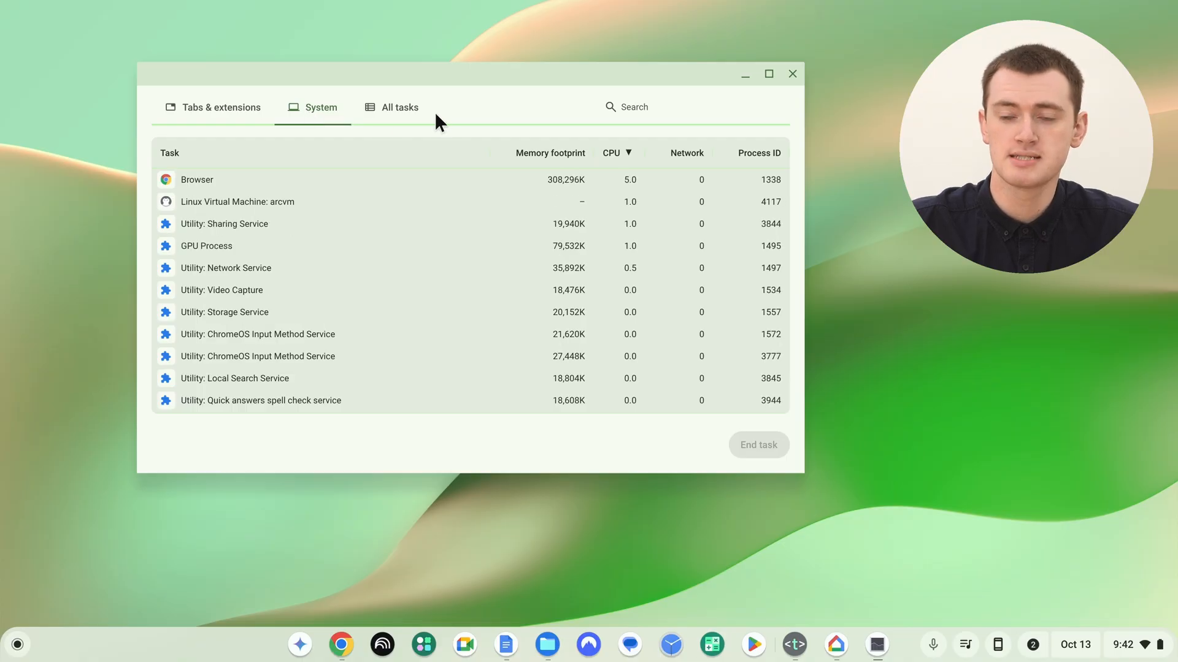
Show the All tasks view combining apps like Gmail with system processes.
{"action": "left_click", "coordinate": [397, 107]}
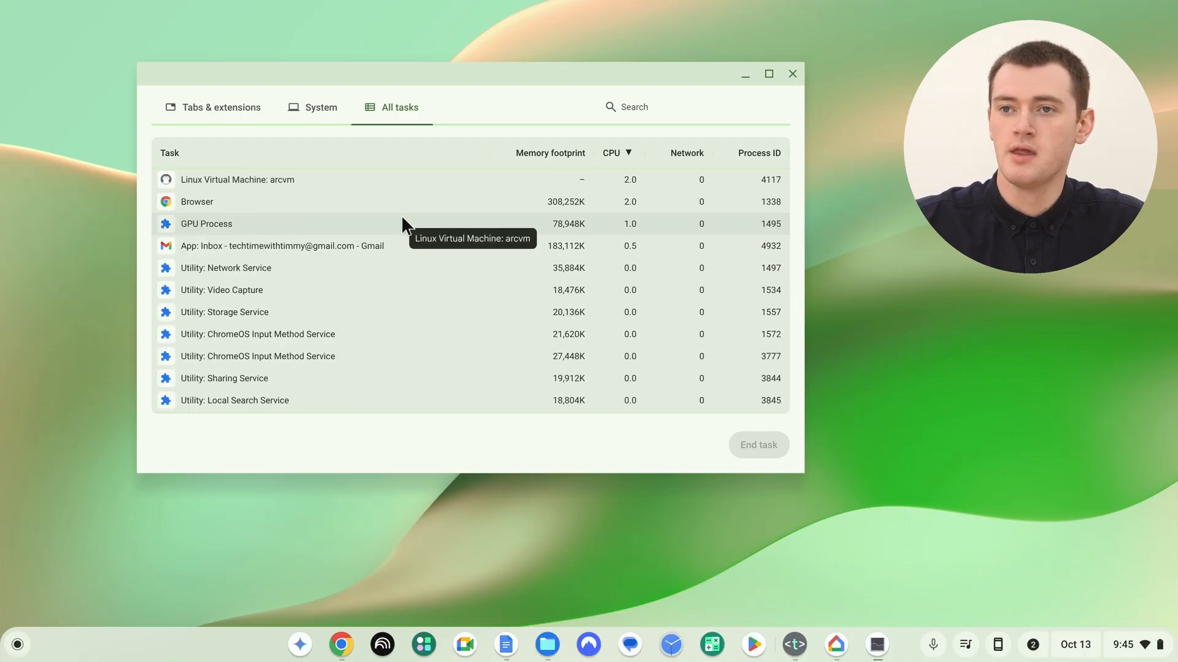
Sort all tasks by memory footprint largest first, then by network usage.
{"action": "left_click", "coordinate": [560, 150]}
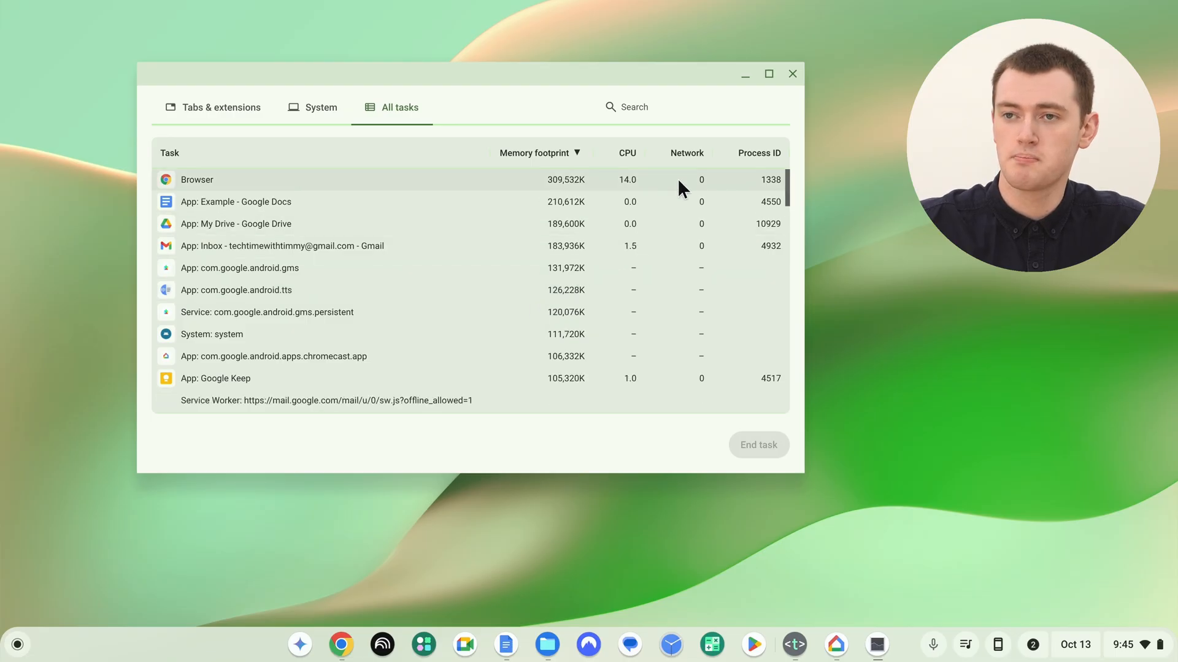
{"action": "left_click", "coordinate": [682, 156]}
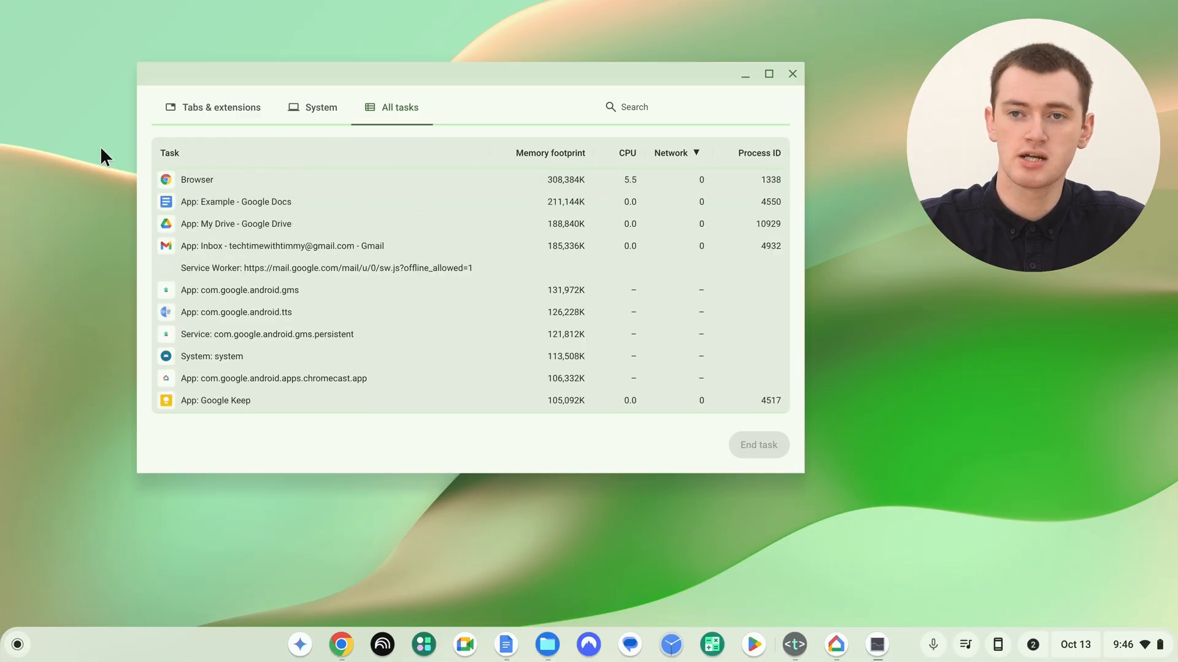
Sort all tasks alphabetically by task name.
{"action": "left_click", "coordinate": [171, 153]}
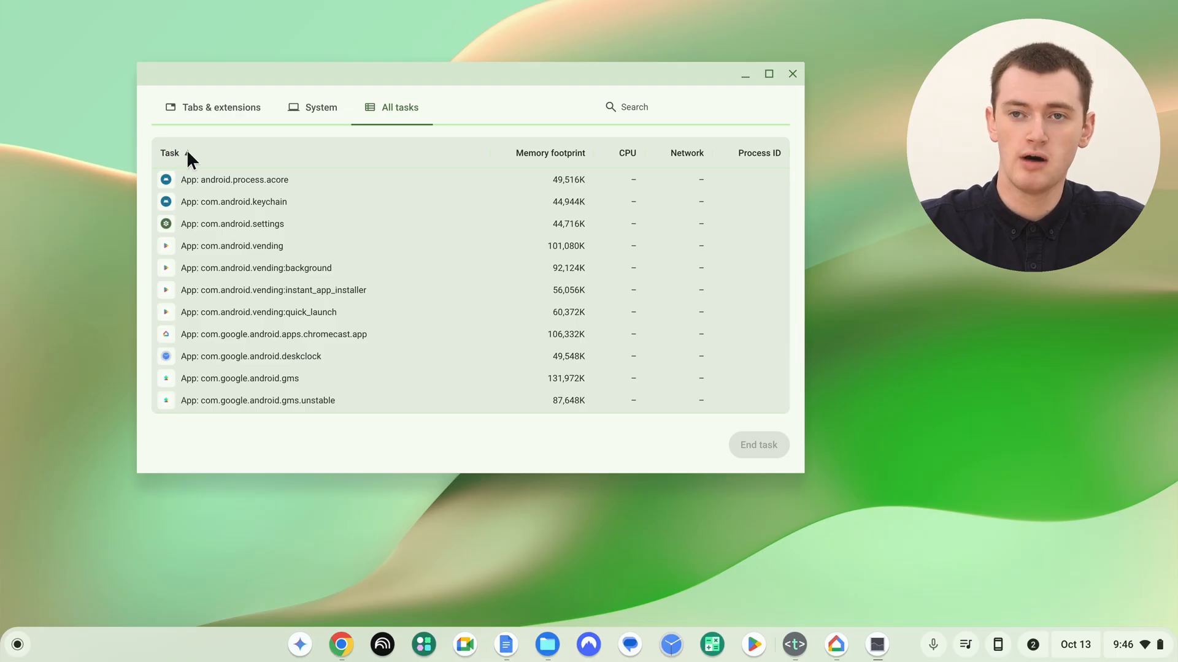
Cycle the Task name sort through descending, unsorted and back to ascending.
{"action": "left_click", "coordinate": [184, 153]}
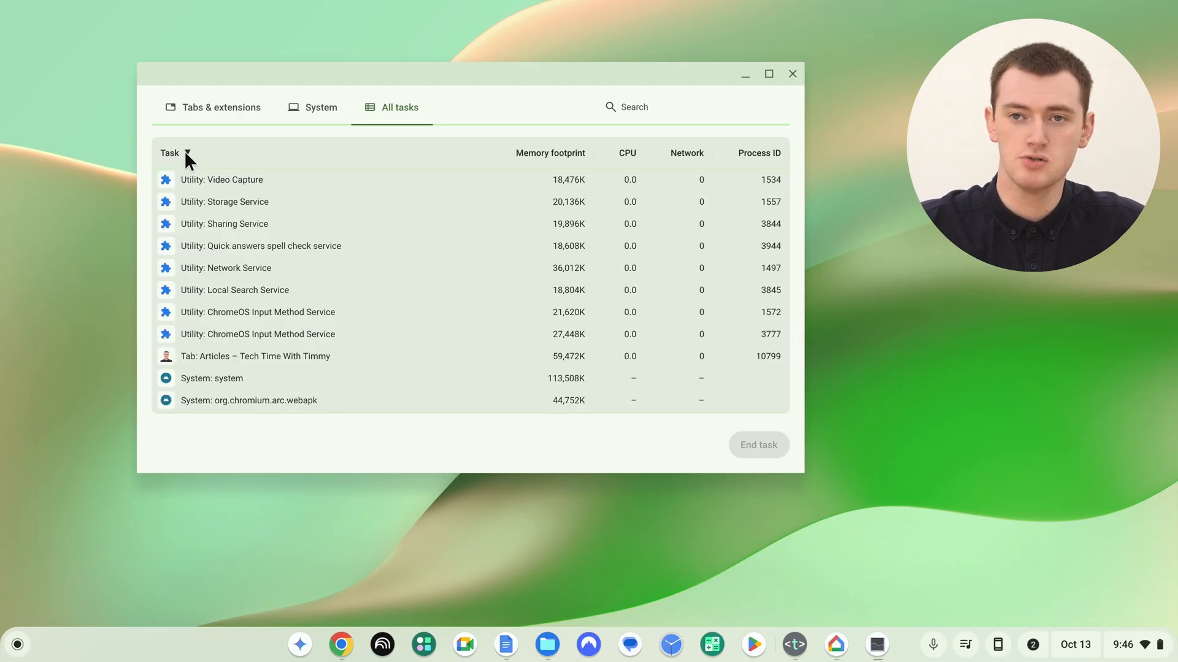
{"action": "left_click", "coordinate": [184, 153]}
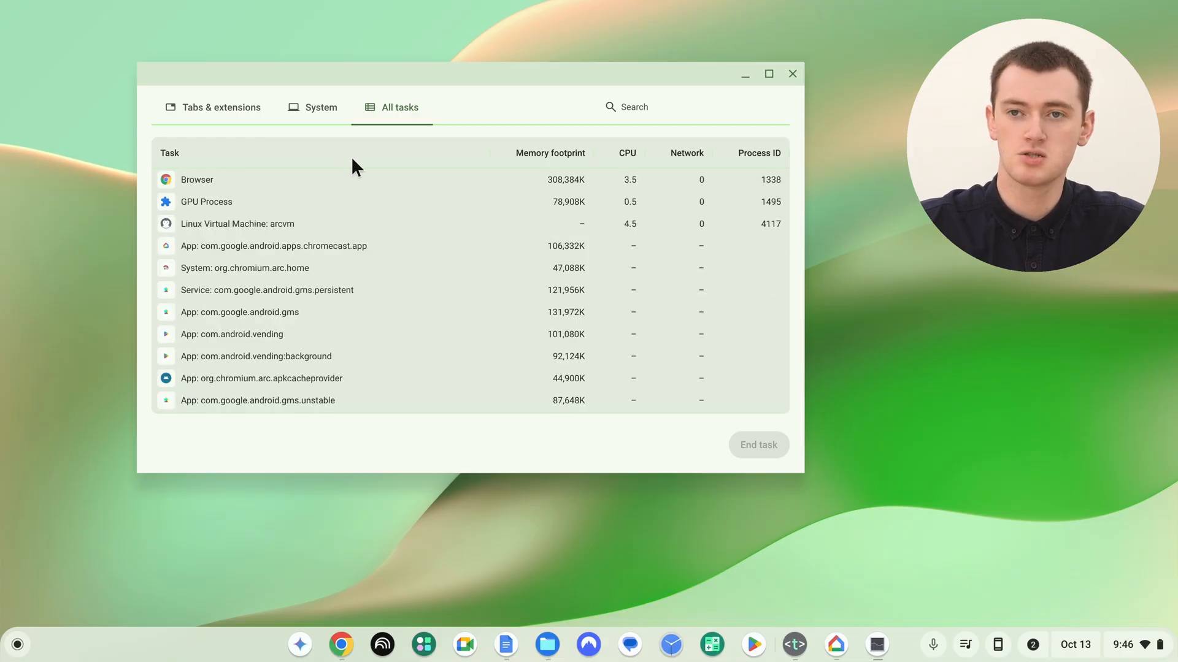
{"action": "left_click", "coordinate": [259, 163]}
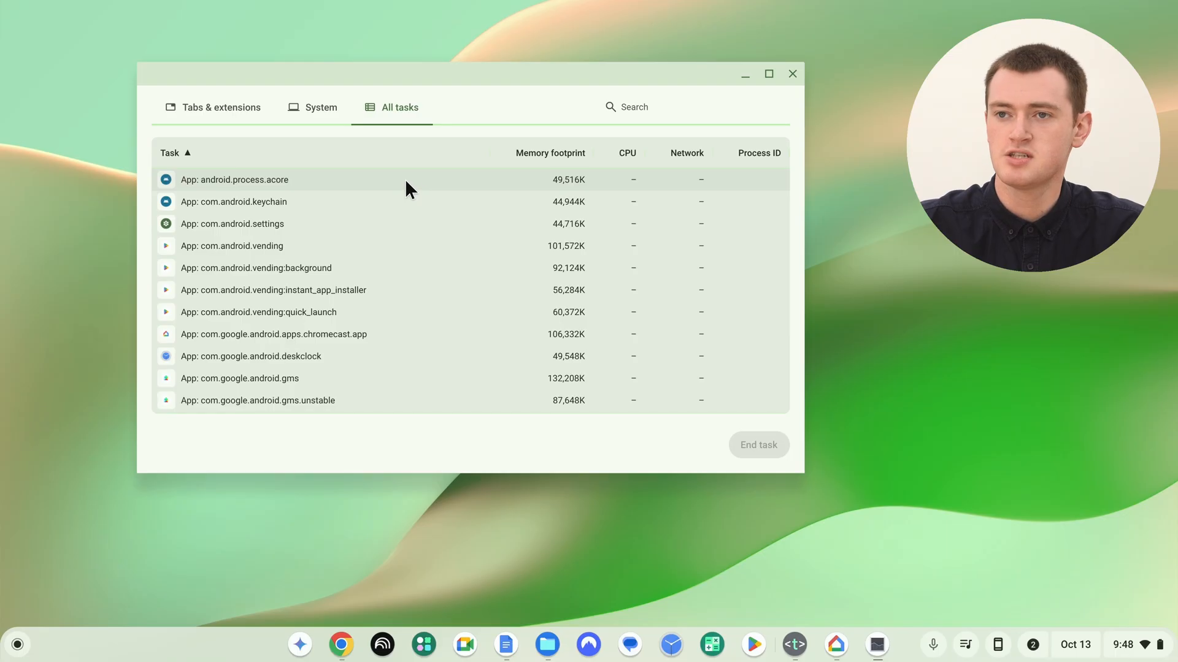
Sort tasks by CPU usage highest first and end the Articles browser tab task.
{"action": "left_click", "coordinate": [627, 153]}
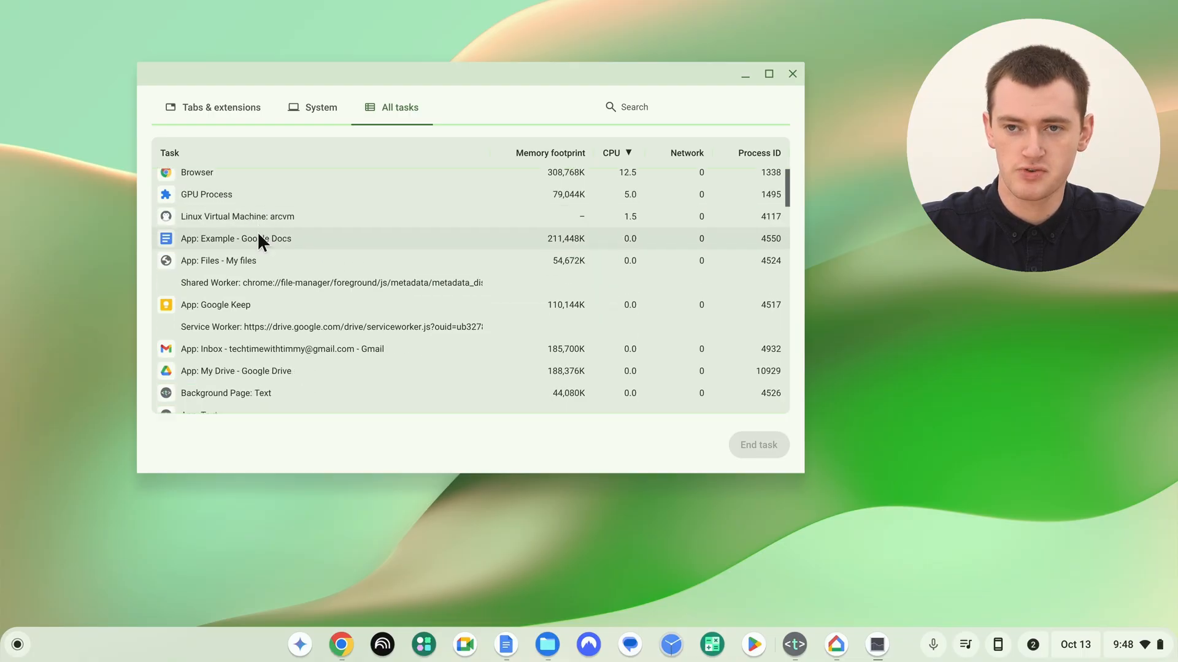
{"action": "scroll", "coordinate": [257, 231], "scroll_direction": "down", "scroll_amount": 2}
{"action": "scroll", "coordinate": [257, 233], "scroll_direction": "down", "scroll_amount": 1}
{"action": "scroll", "coordinate": [256, 235], "scroll_direction": "down", "scroll_amount": 1}
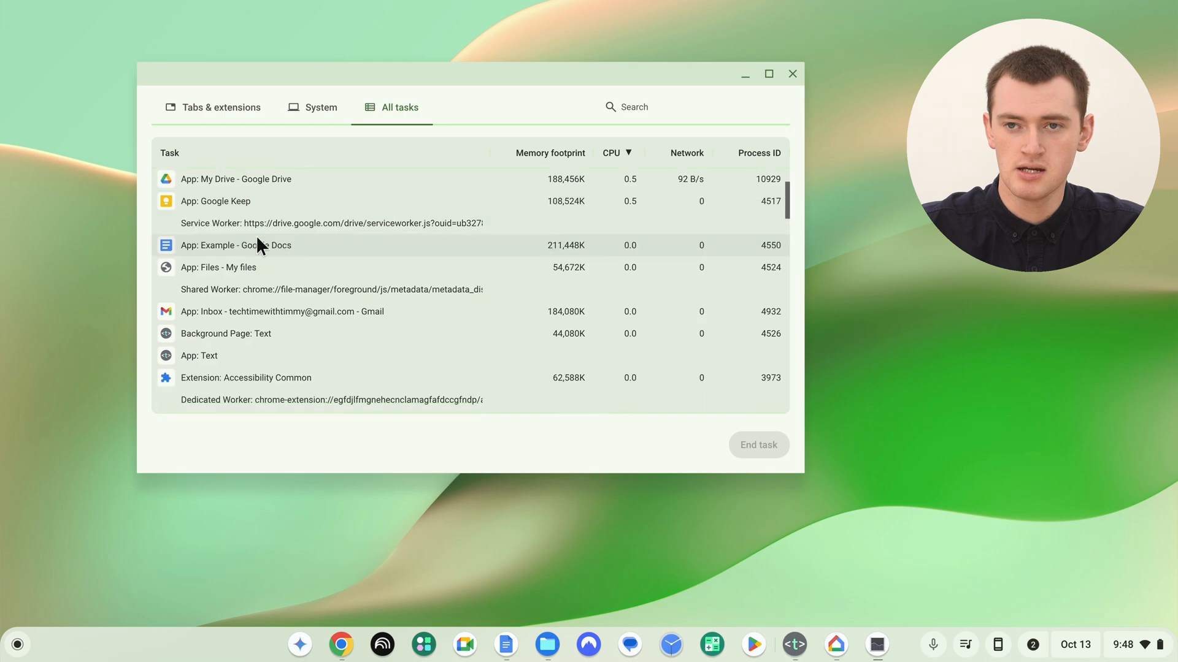
{"action": "scroll", "coordinate": [255, 234], "scroll_direction": "down", "scroll_amount": 1}
{"action": "scroll", "coordinate": [256, 234], "scroll_direction": "down", "scroll_amount": 1}
{"action": "scroll", "coordinate": [257, 235], "scroll_direction": "down", "scroll_amount": 1}
{"action": "scroll", "coordinate": [257, 236], "scroll_direction": "down", "scroll_amount": 2}
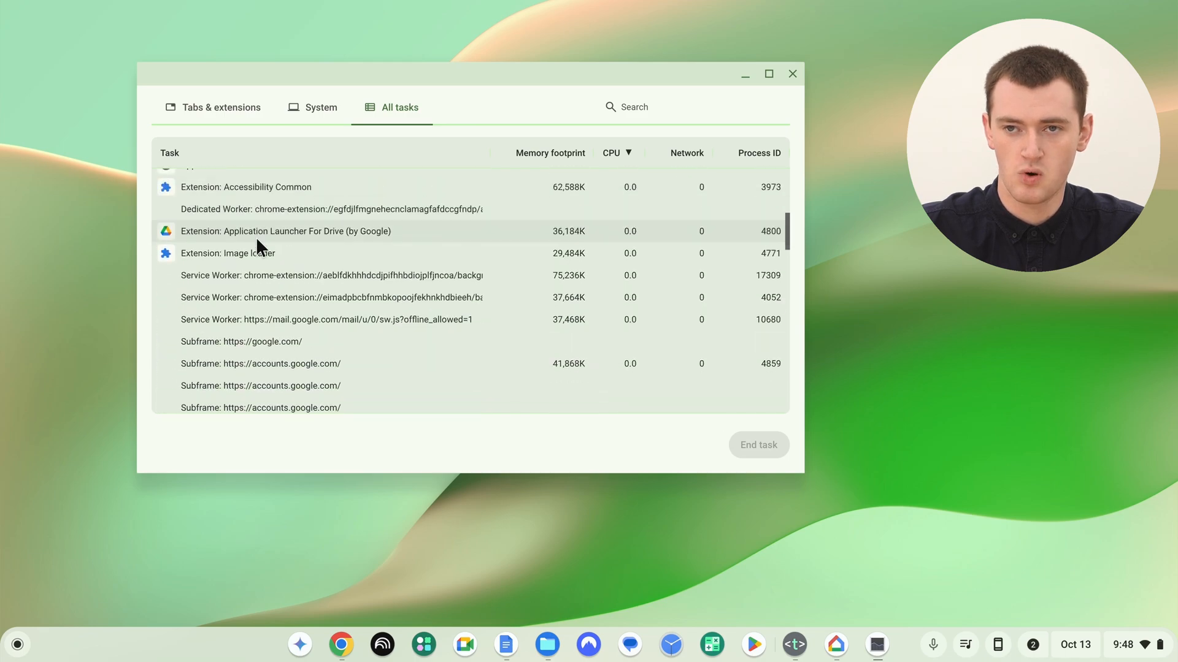
{"action": "scroll", "coordinate": [256, 237], "scroll_direction": "down", "scroll_amount": 3}
{"action": "scroll", "coordinate": [256, 238], "scroll_direction": "down", "scroll_amount": 3}
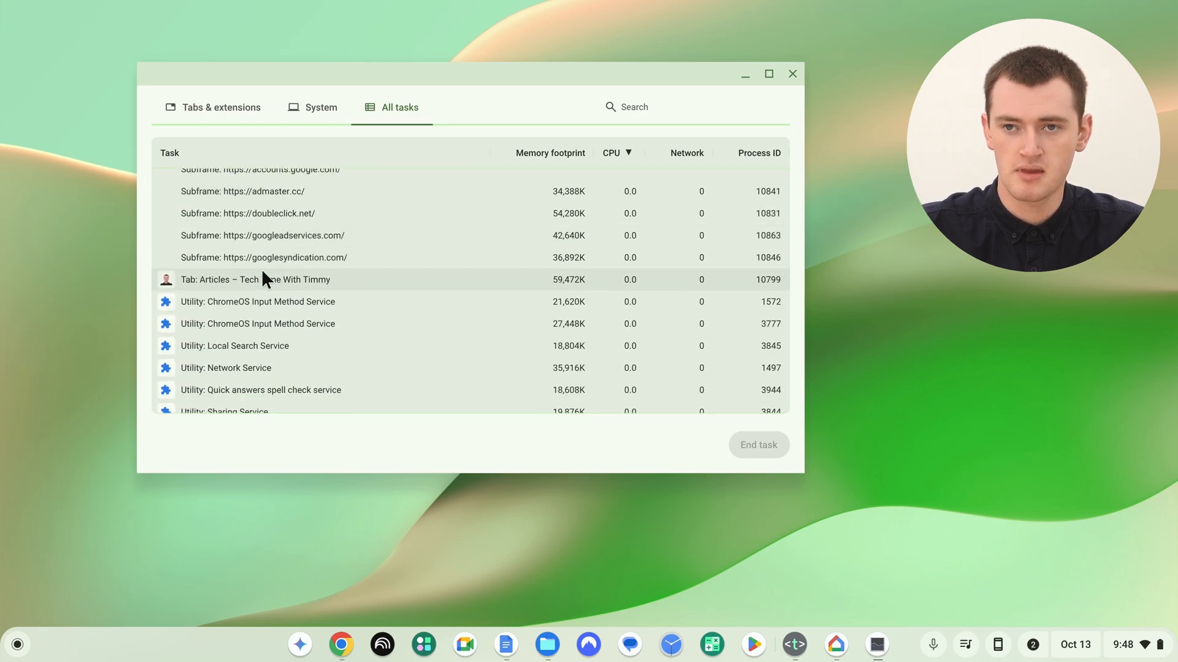
{"action": "left_click", "coordinate": [266, 272]}
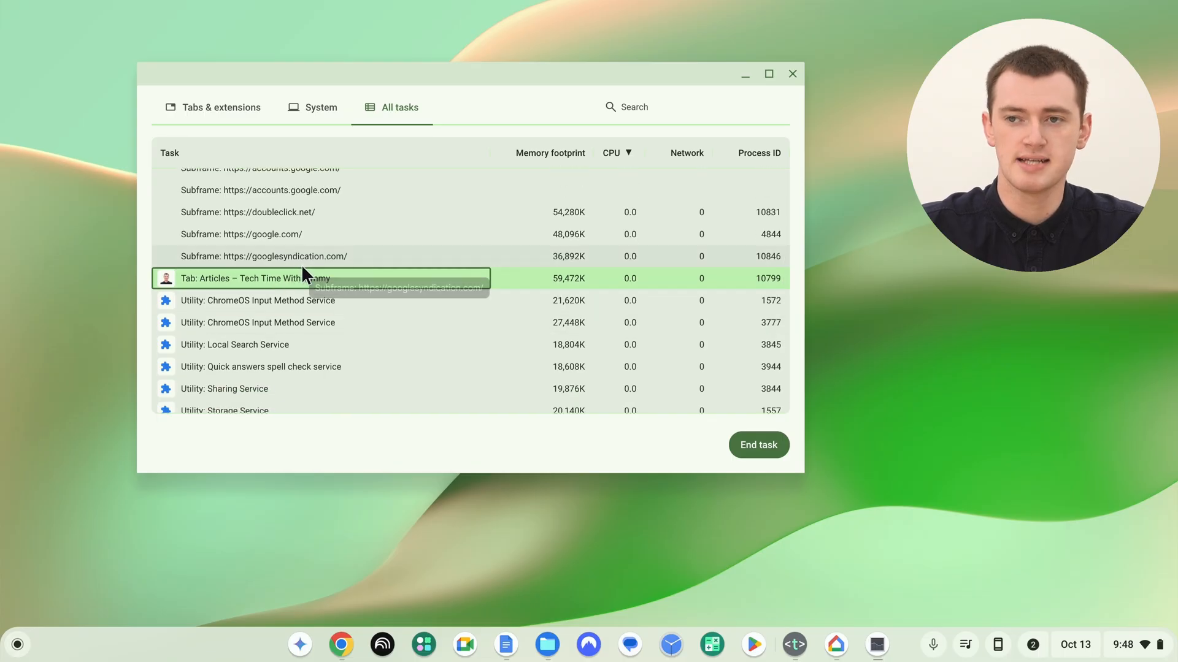
{"action": "left_click", "coordinate": [757, 438]}
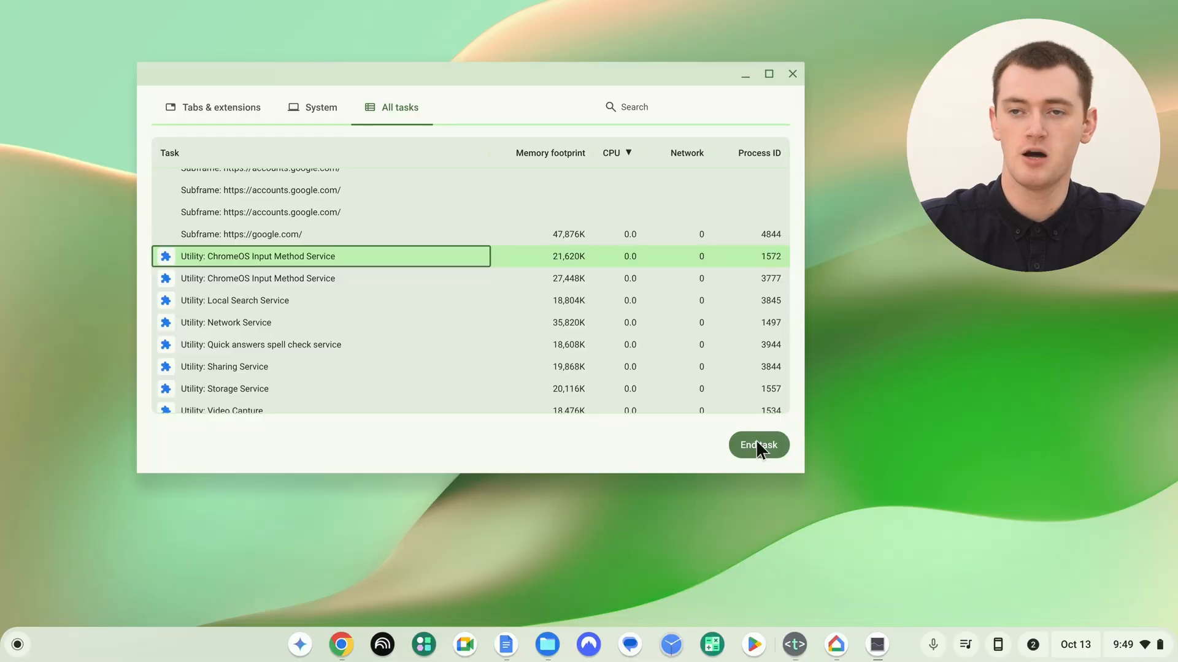
{"action": "scroll", "coordinate": [535, 261], "scroll_direction": "up", "scroll_amount": 5}
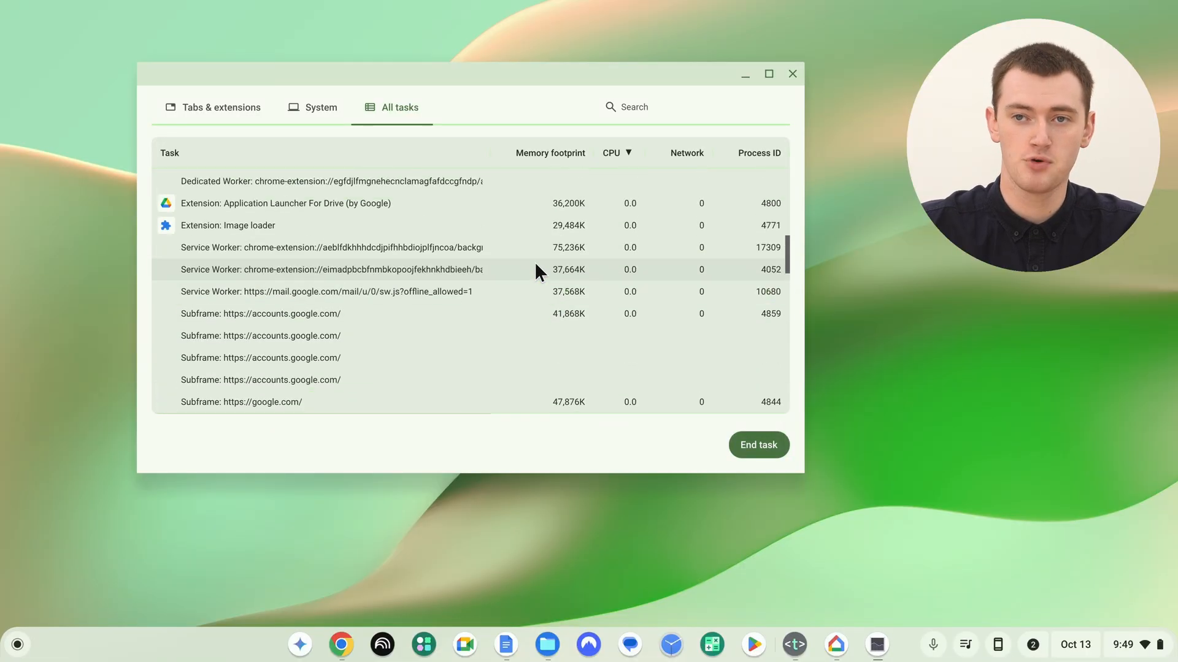
{"action": "scroll", "coordinate": [533, 263], "scroll_direction": "up", "scroll_amount": 5}
{"action": "scroll", "coordinate": [534, 262], "scroll_direction": "up", "scroll_amount": 5}
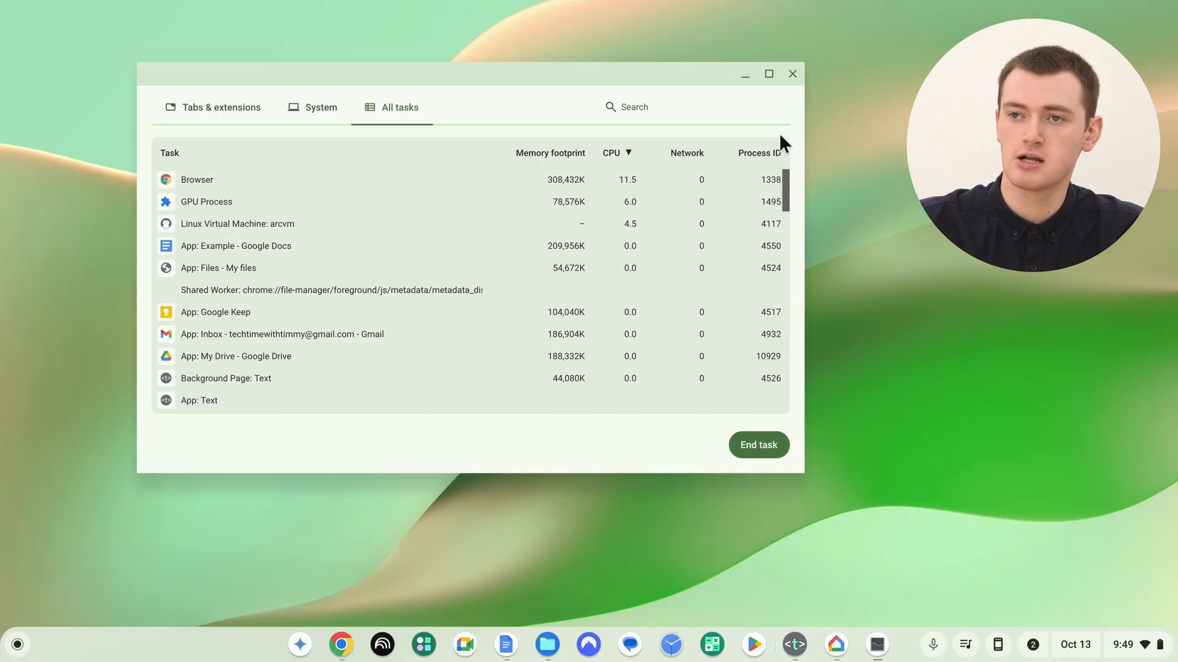
Close the Task Manager window, leaving an empty desktop.
{"action": "left_click", "coordinate": [792, 73]}
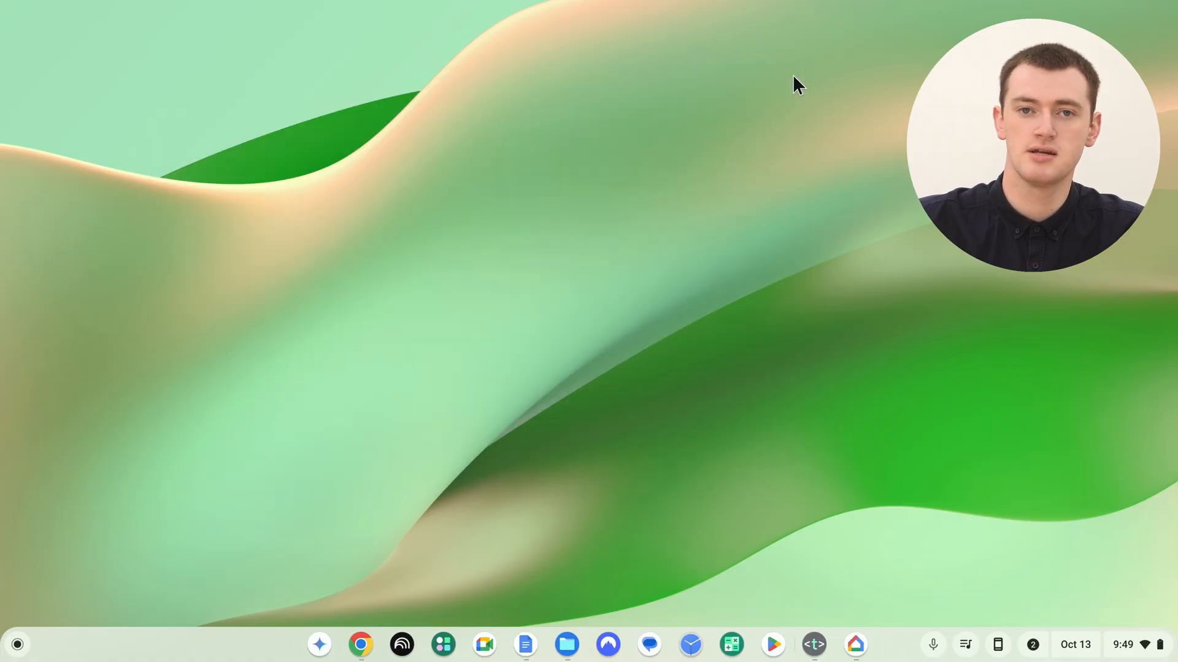